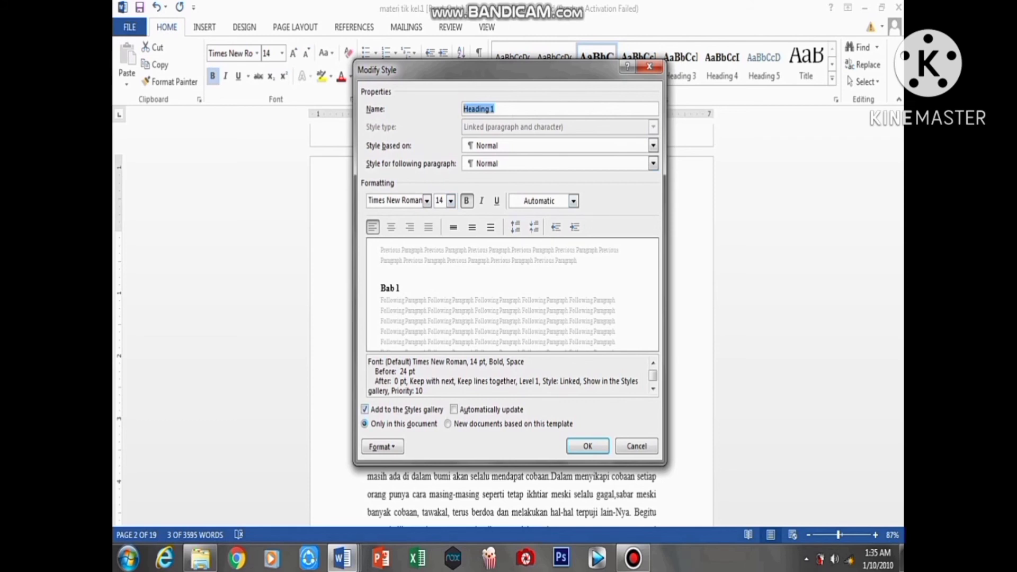
Accept the Heading 1 style as Times New Roman, 14 pt, bold, and centre the Bab 1 and PENDAHULUAN headings
left_click(588, 446)
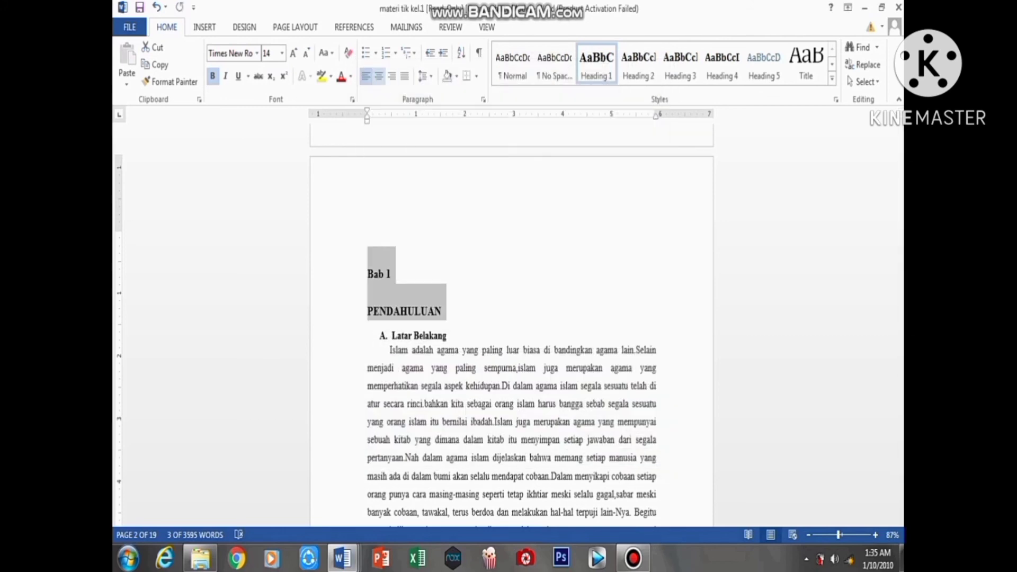
left_click(379, 75)
Select the Latar Belakang subheading and accept its Heading 2 style as Times New Roman, 12 pt, bold in the style settings
scroll(512, 318, "down", 3)
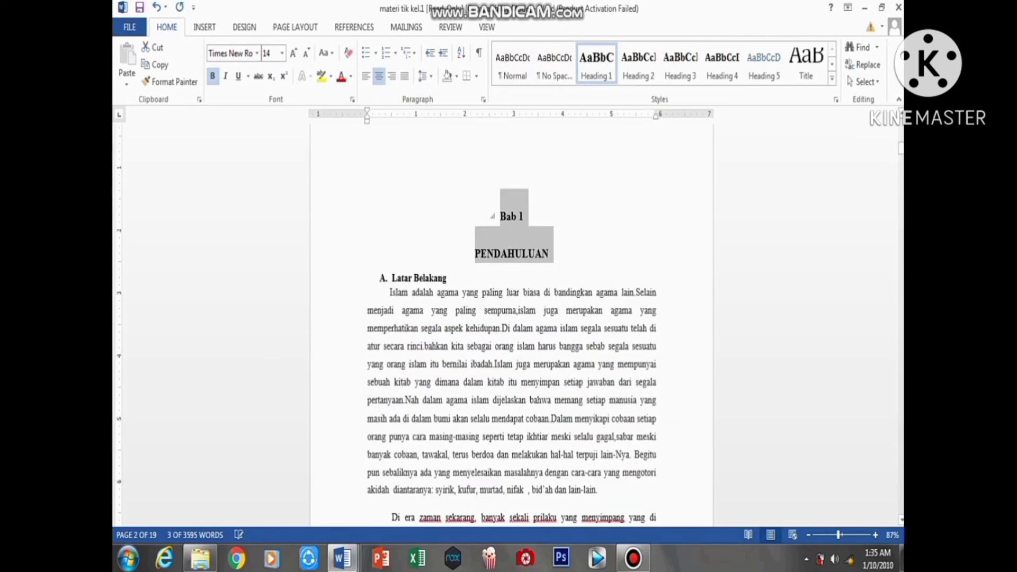
left_click_drag(448, 178, 392, 179)
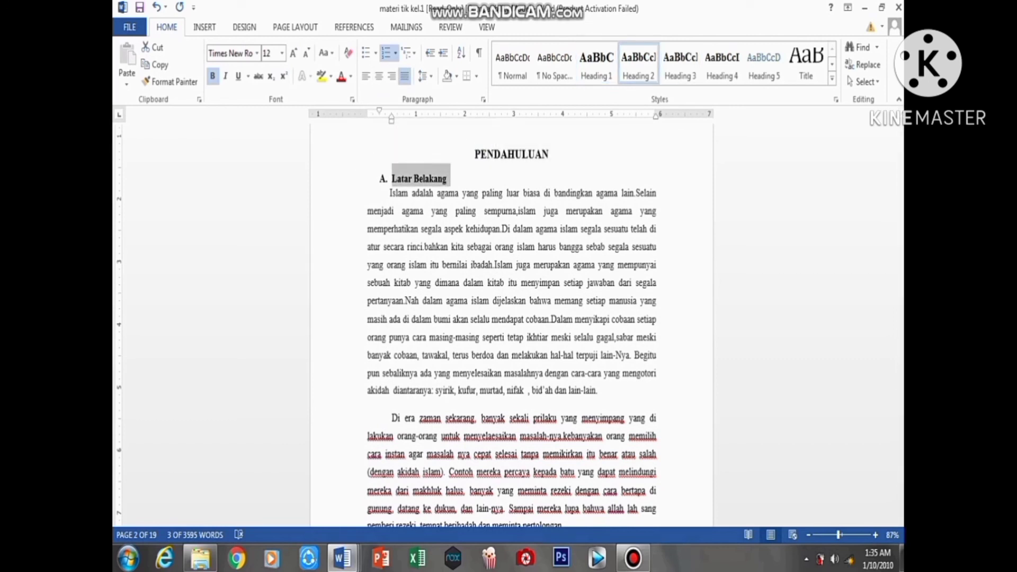
right_click(654, 67)
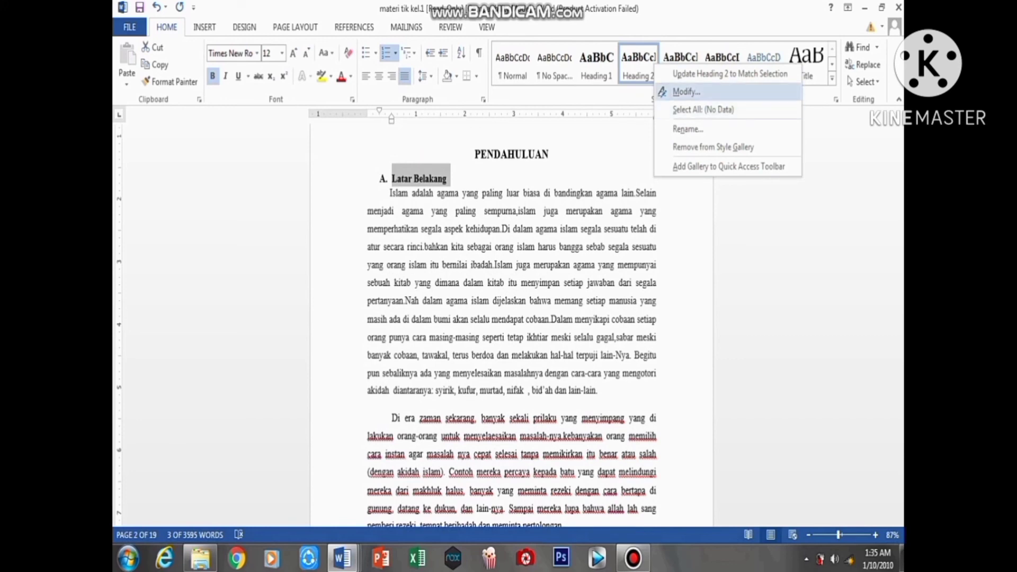
left_click(686, 92)
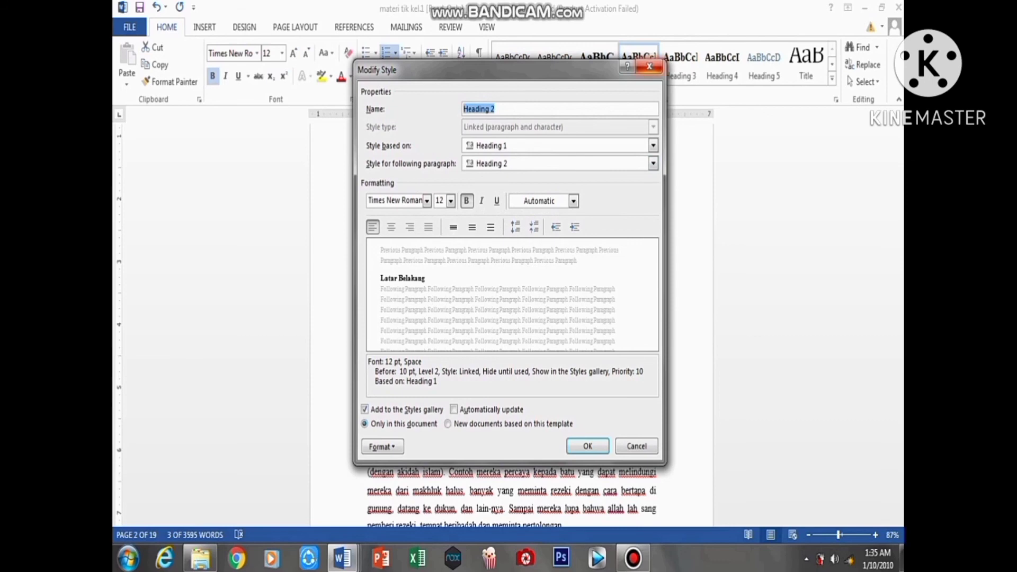
left_click(588, 446)
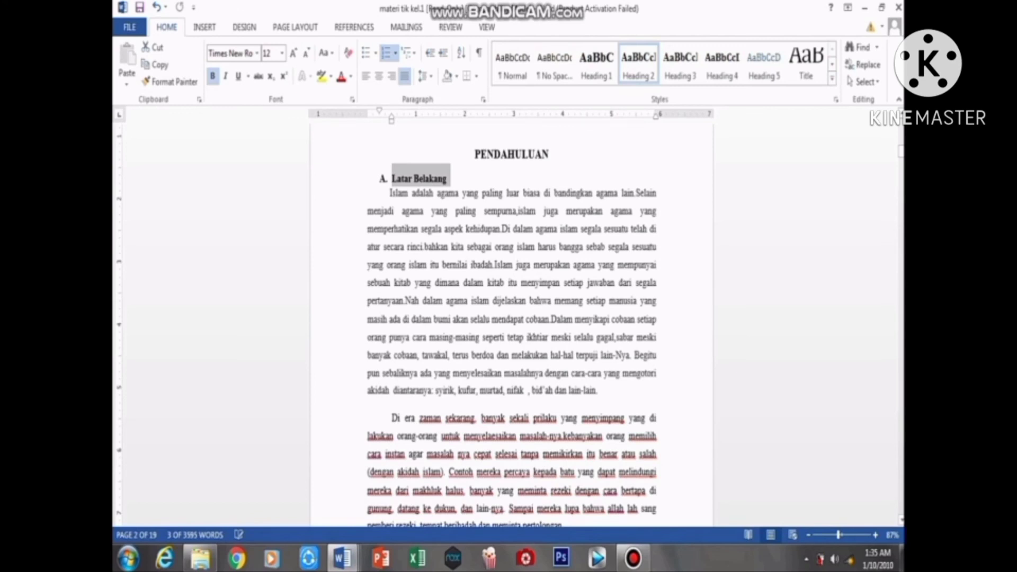
Add an empty line directly below the Daftar Isi title on the first page
scroll(511, 323, "up", 6)
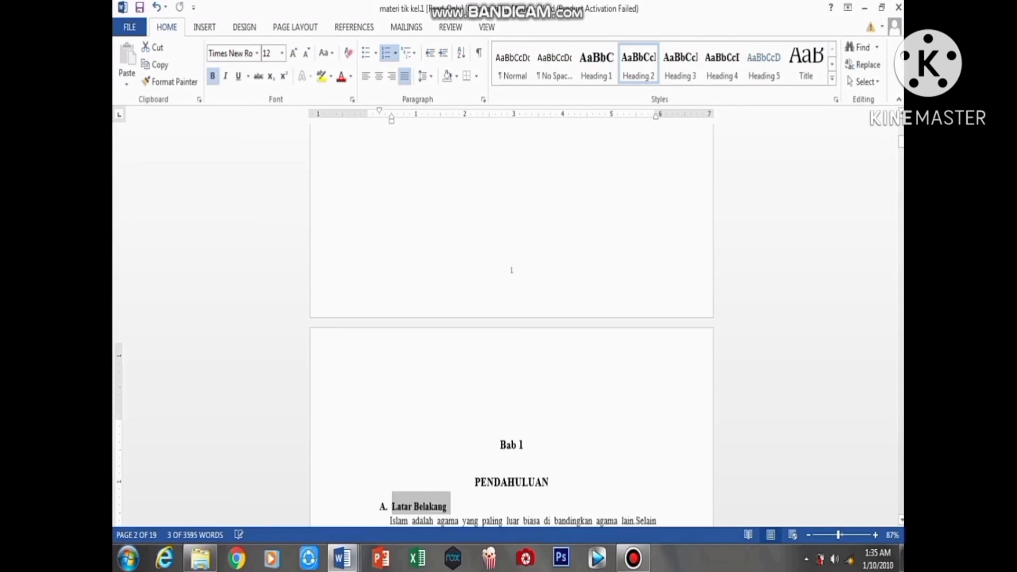
scroll(512, 323, "up", 6)
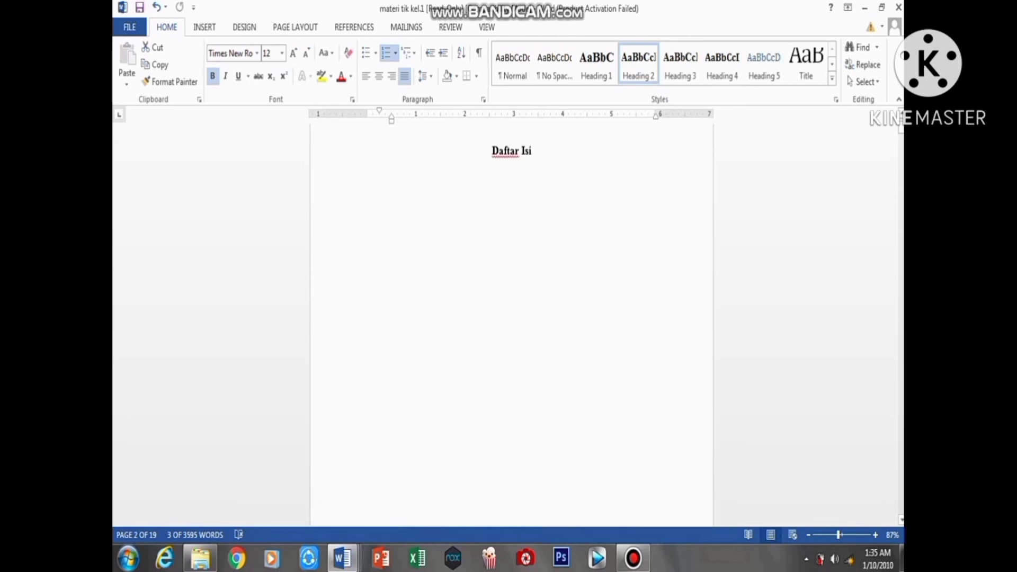
scroll(511, 323, "up", 2)
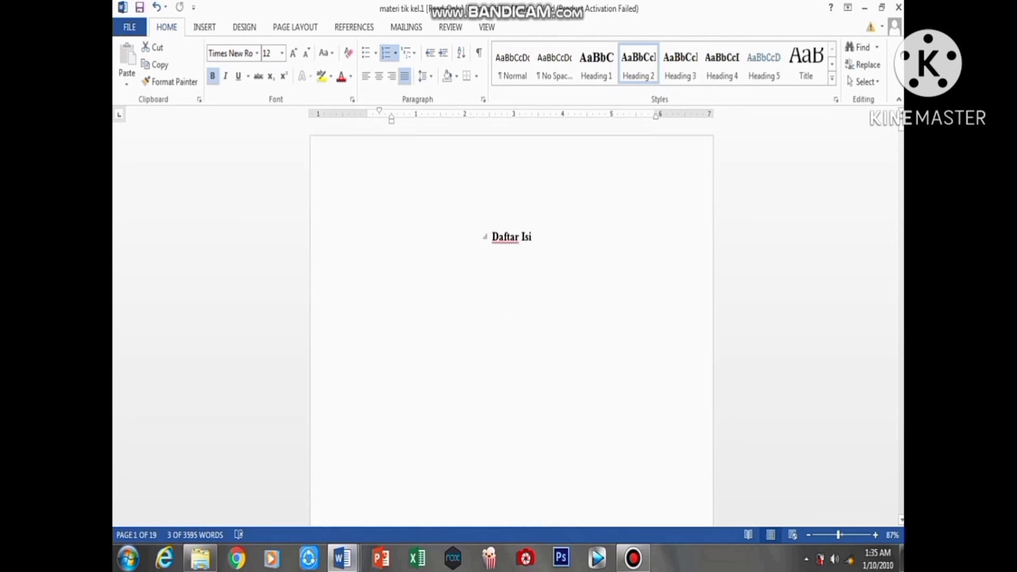
left_click(532, 236)
key("Return")
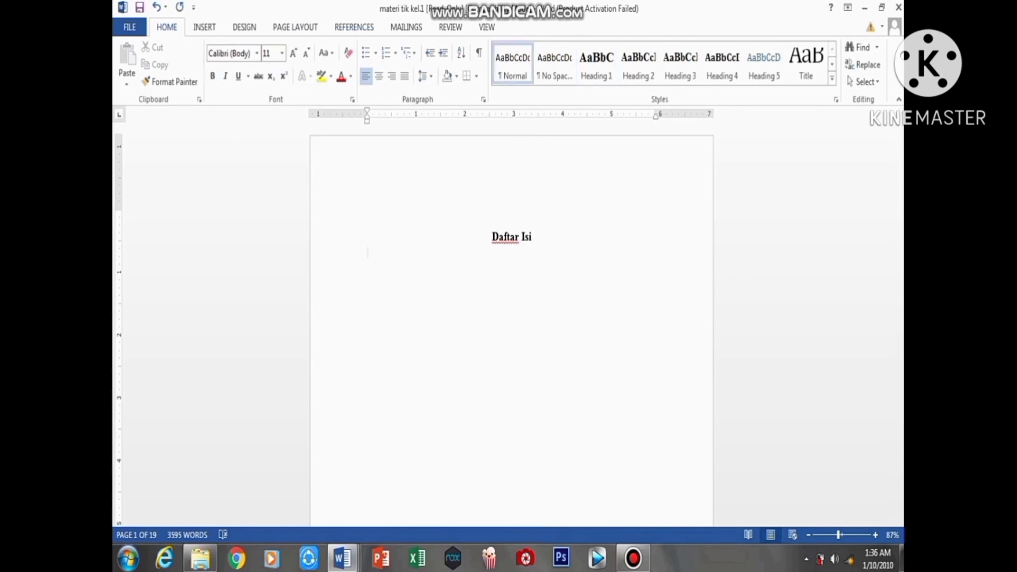
Insert a custom table of contents under Daftar Isi with a dotted tab leader, right-aligned page numbers and four levels
left_click(354, 27)
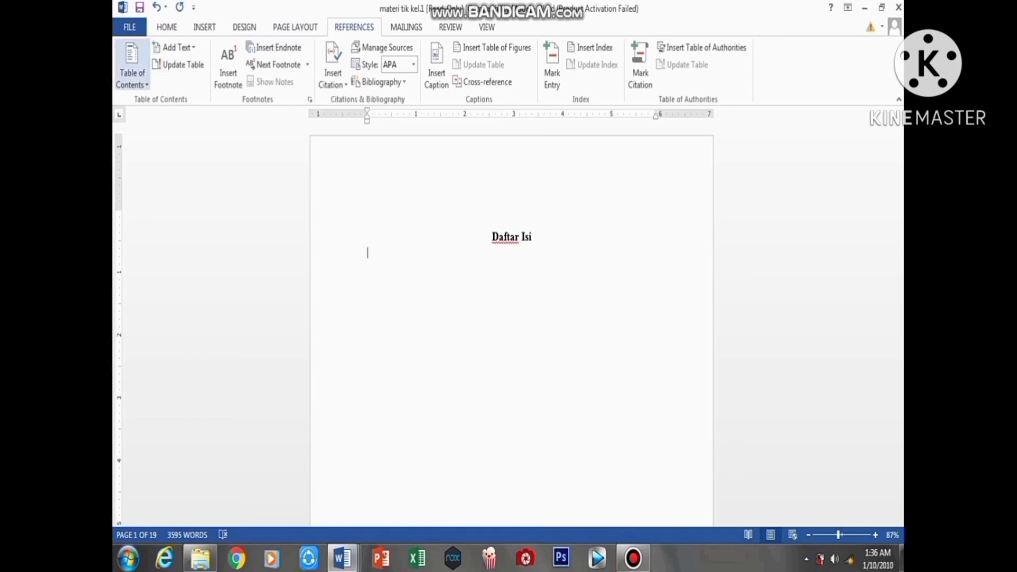
left_click(131, 66)
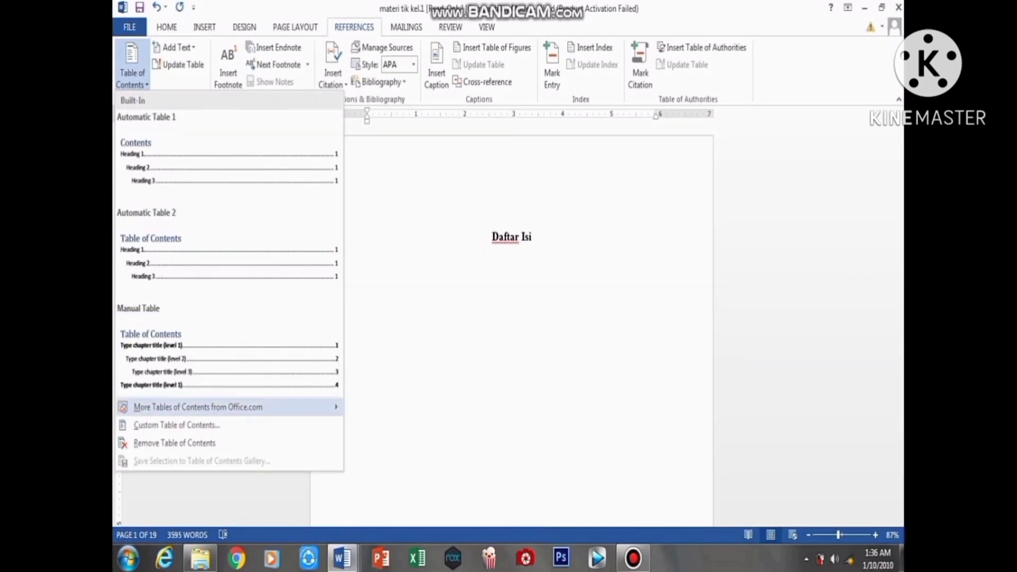
left_click(177, 425)
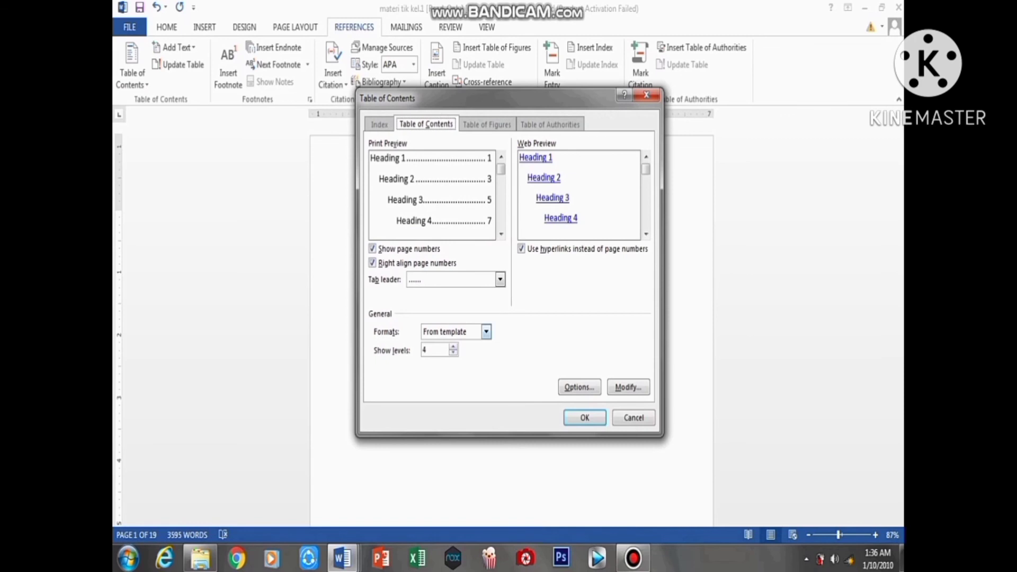
left_click(500, 279)
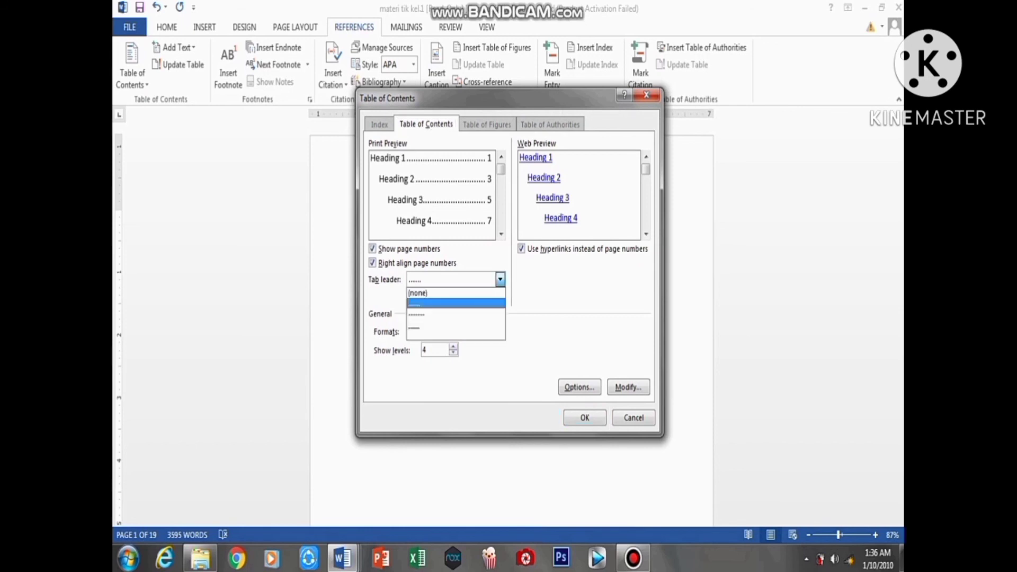
key("Return")
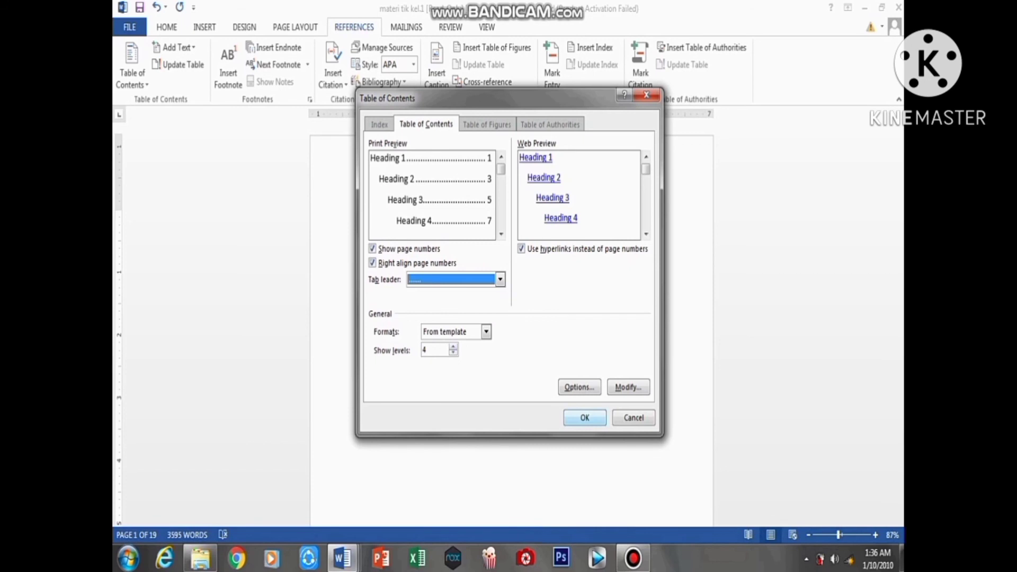
key("Return")
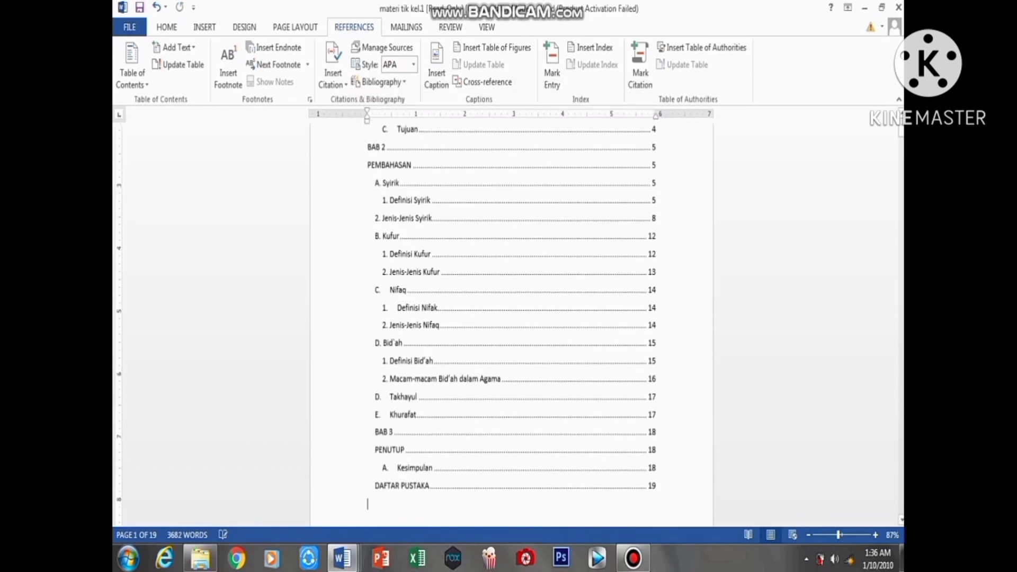
scroll(511, 318, "down", 8)
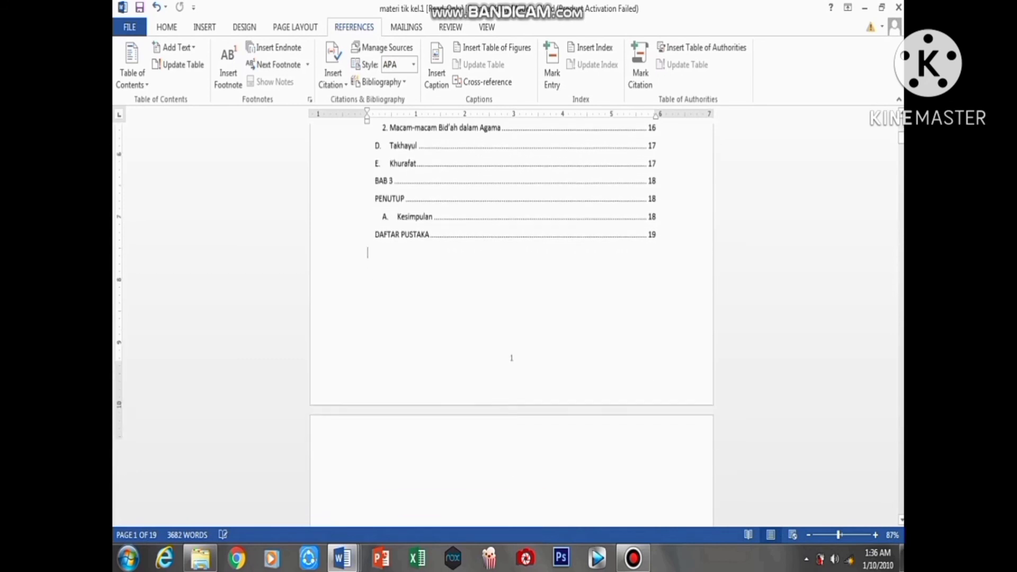
scroll(652, 369, "up", 10)
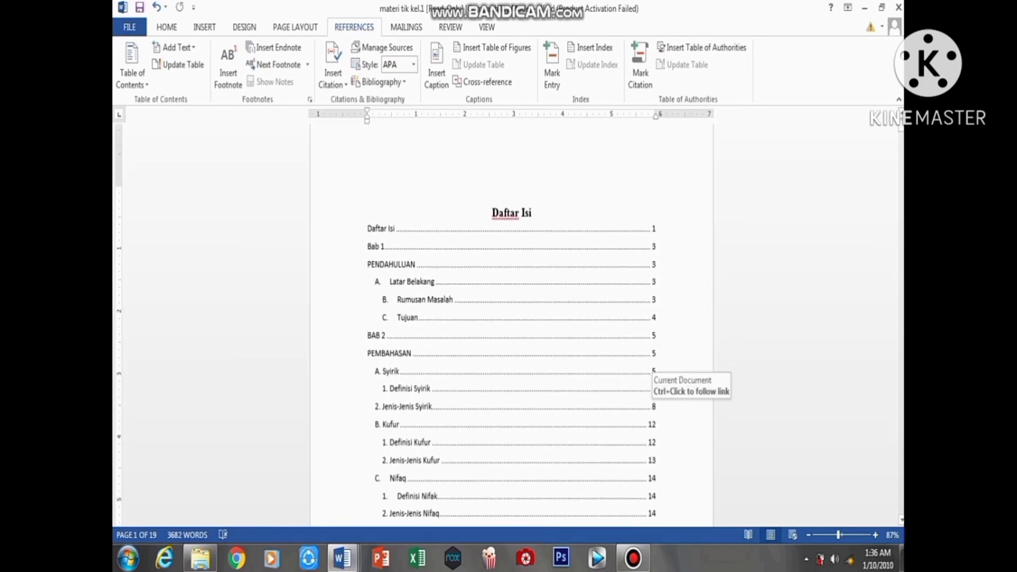
scroll(652, 389, "down", 2)
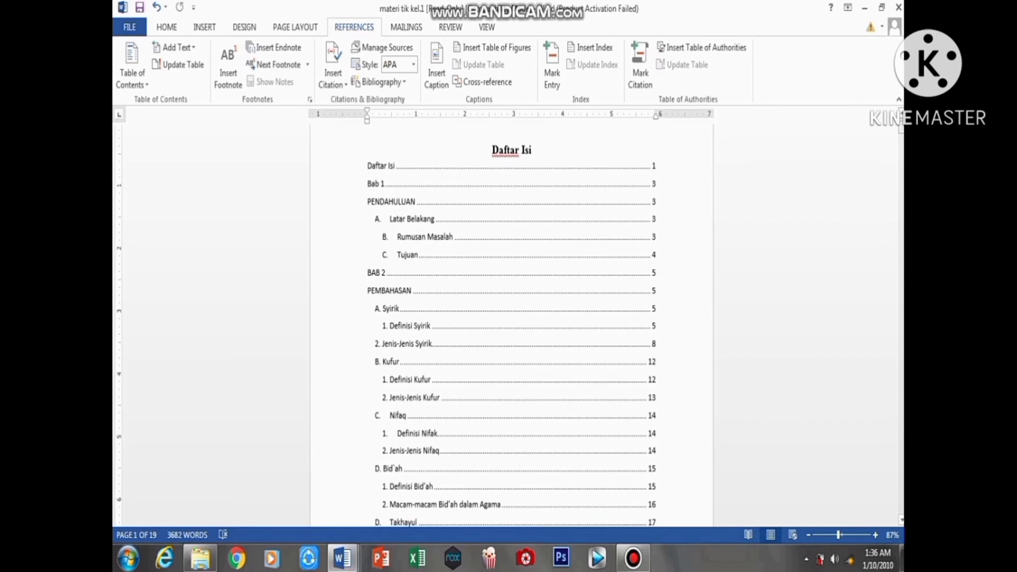
At the DAFTAR PUSTAKA page, examine the new citation source form and its source types, and close it without adding a source
left_click_drag(900, 130, 901, 502)
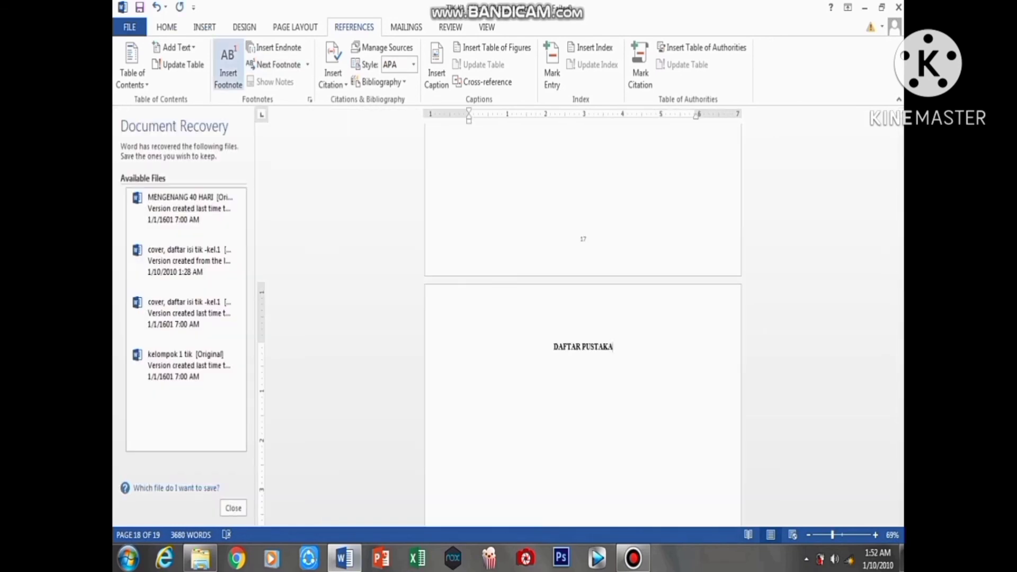
left_click(333, 79)
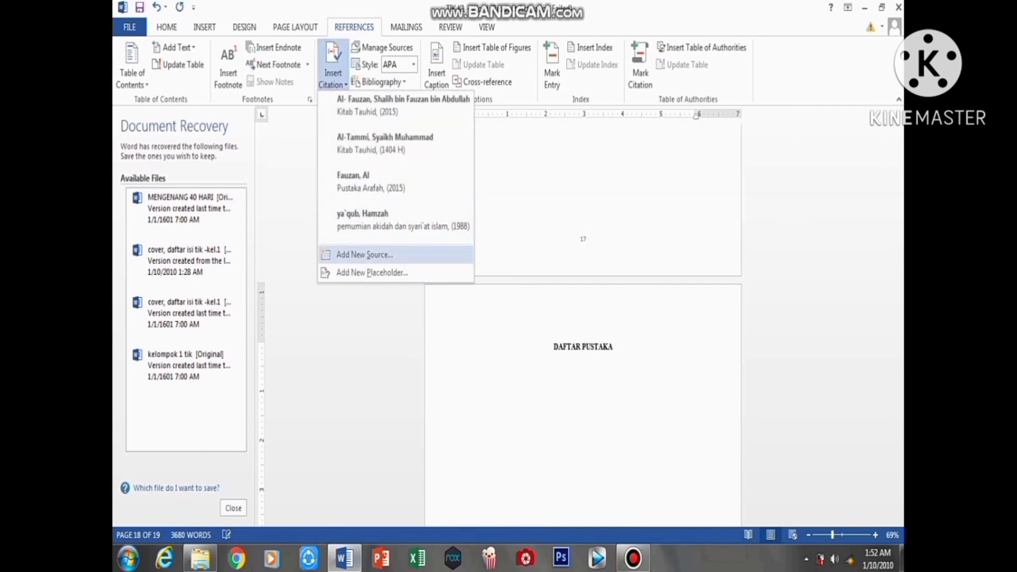
left_click(364, 255)
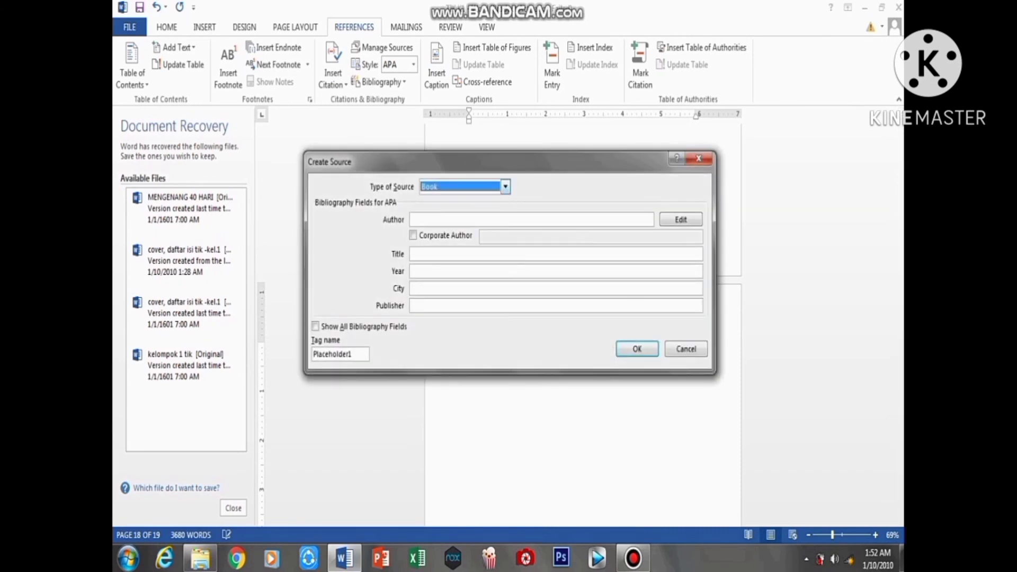
left_click(506, 186)
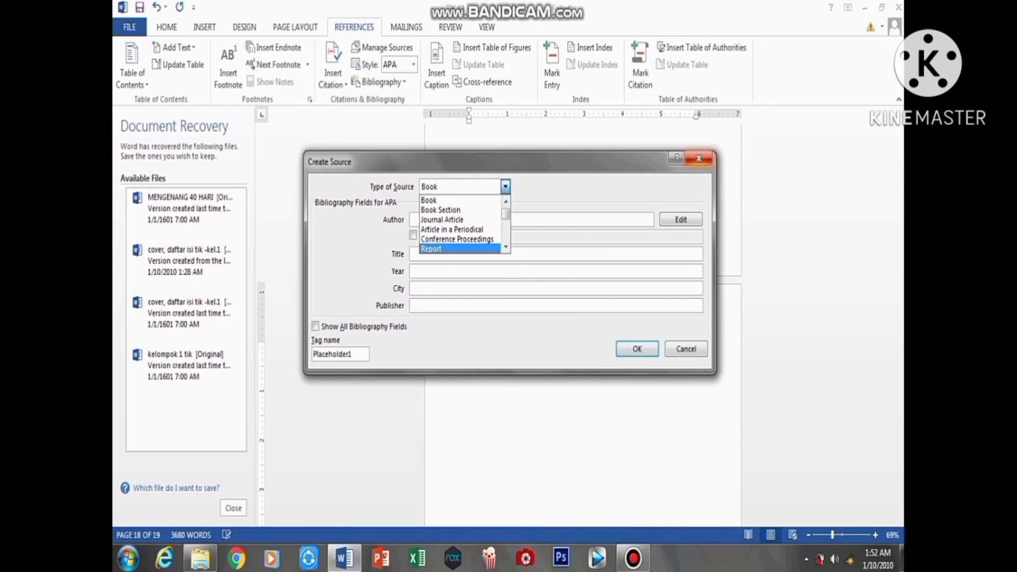
key("Escape")
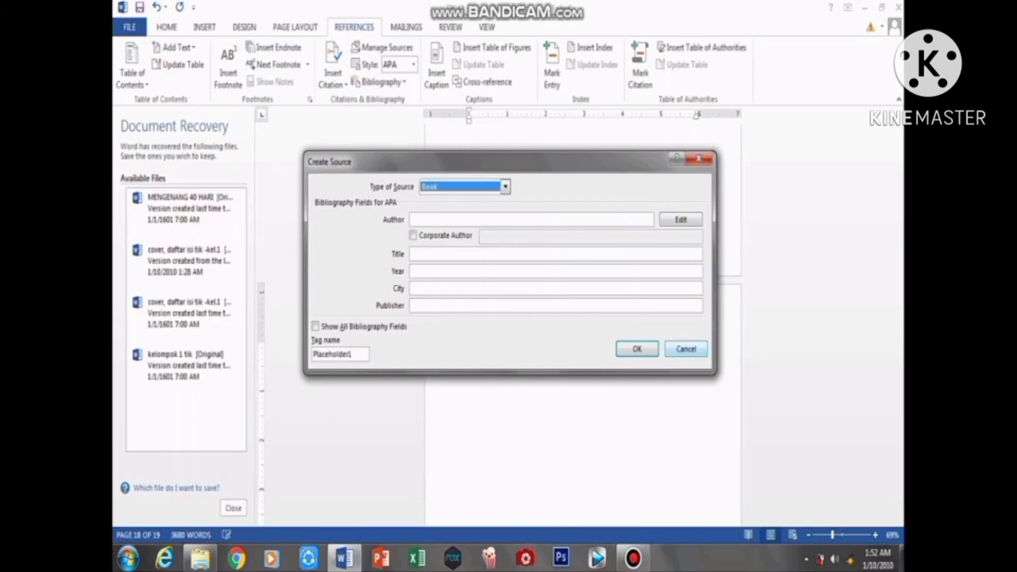
left_click(686, 349)
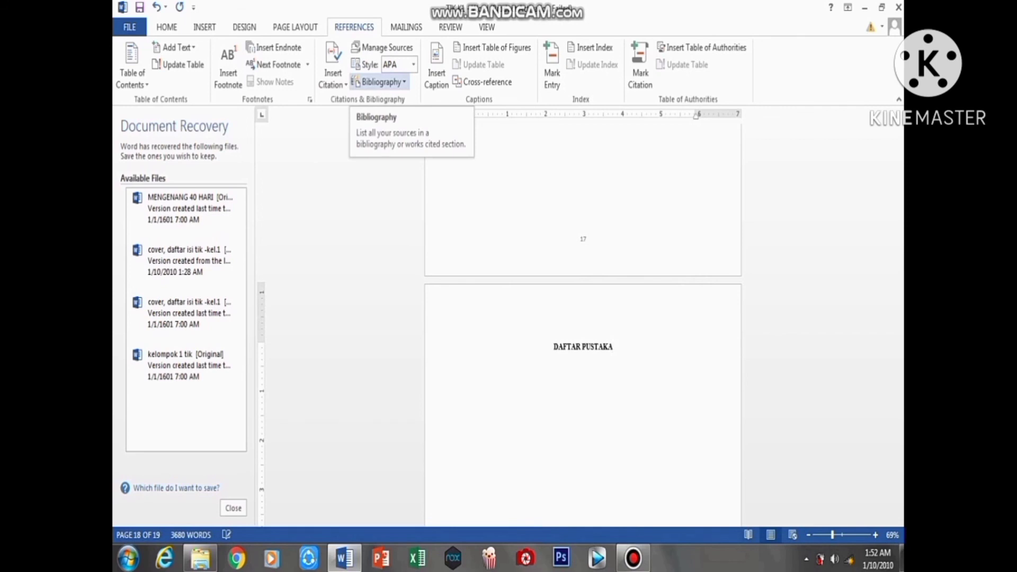
Insert the built-in Bibliography of the document's sources below the DAFTAR PUSTAKA heading
left_click(379, 82)
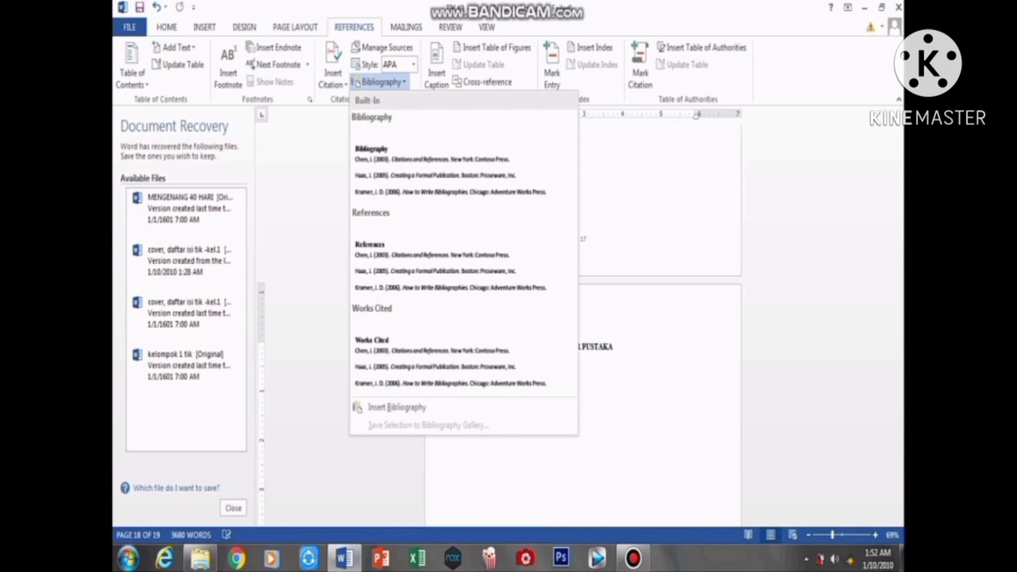
left_click(333, 74)
left_click(332, 75)
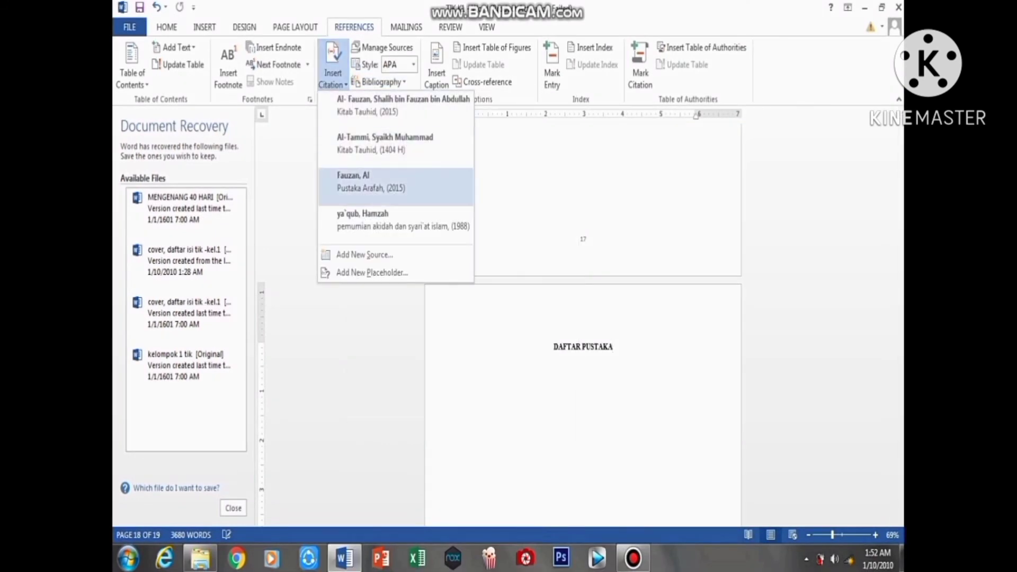
left_click(380, 82)
left_click(379, 81)
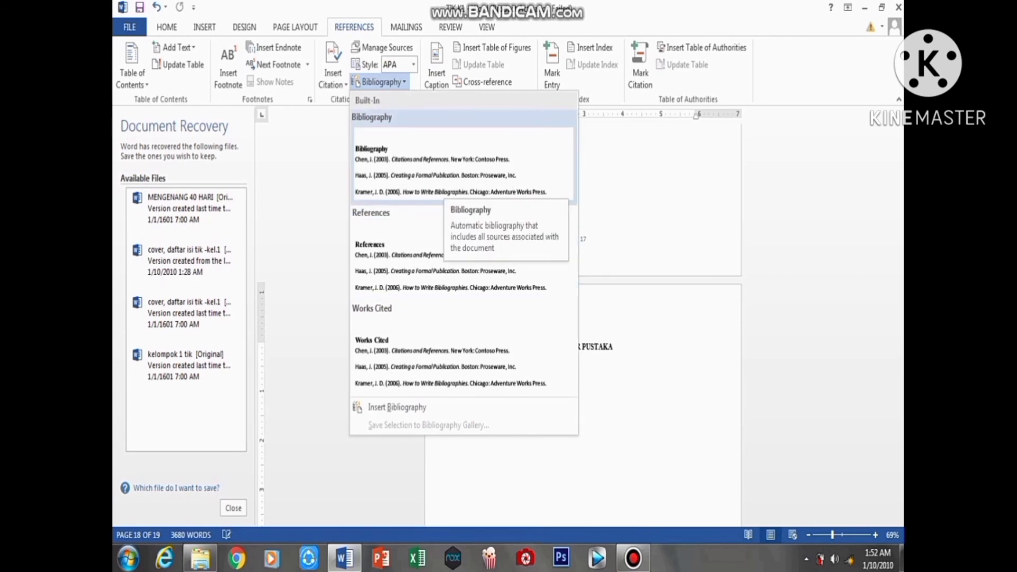
key("Escape")
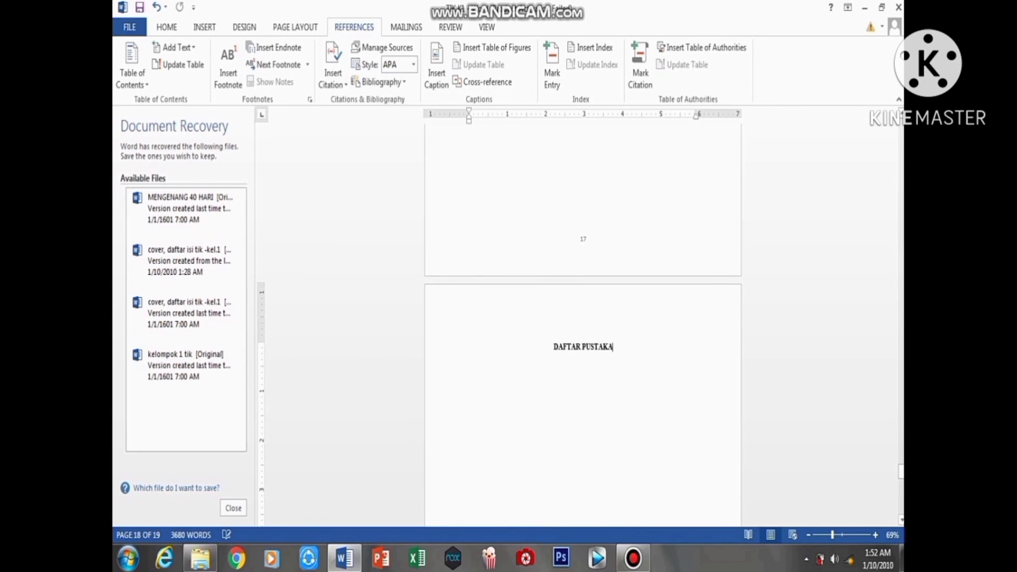
key("ctrl+Return")
scroll(582, 324, "up", 2)
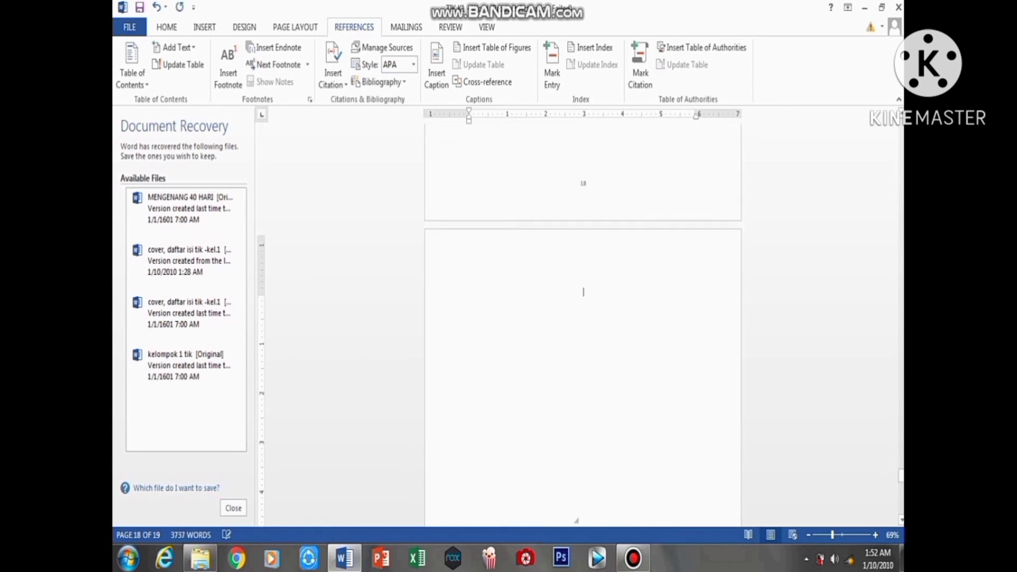
scroll(583, 325, "up", 8)
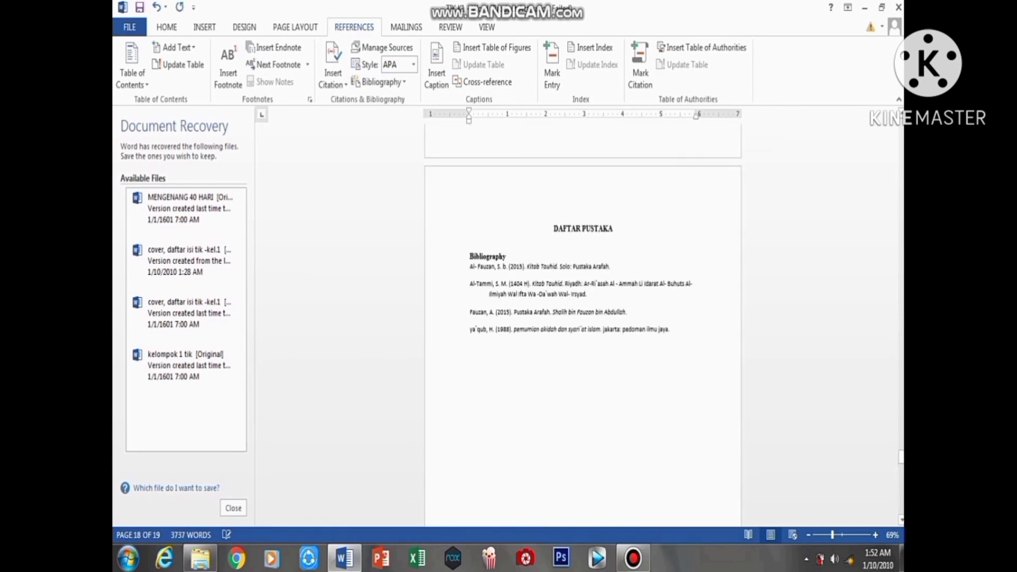